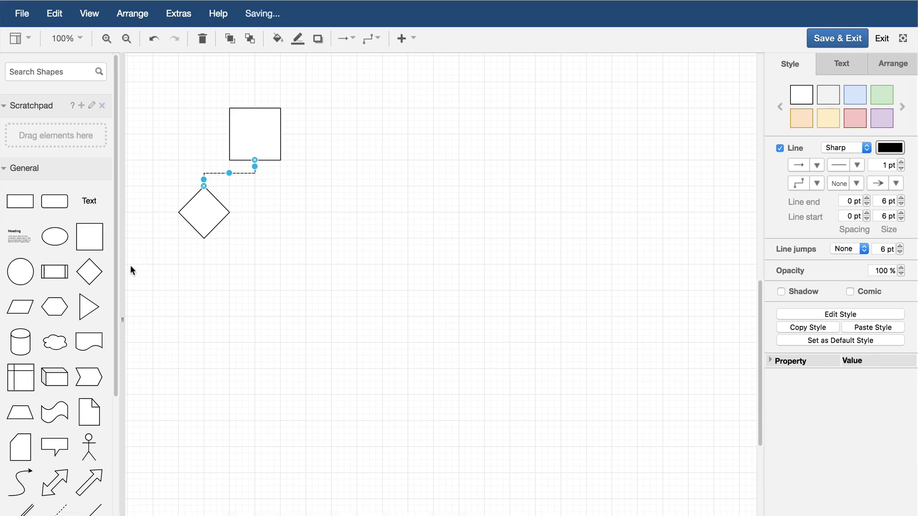
Step: Add a triangle right of the diamond, connect it to the square, and label the square 'lorem ipsum'
mouse_move(89, 307)
left_mouse_down()
mouse_move(290, 185)
mouse_move(291, 213)
left_mouse_up()
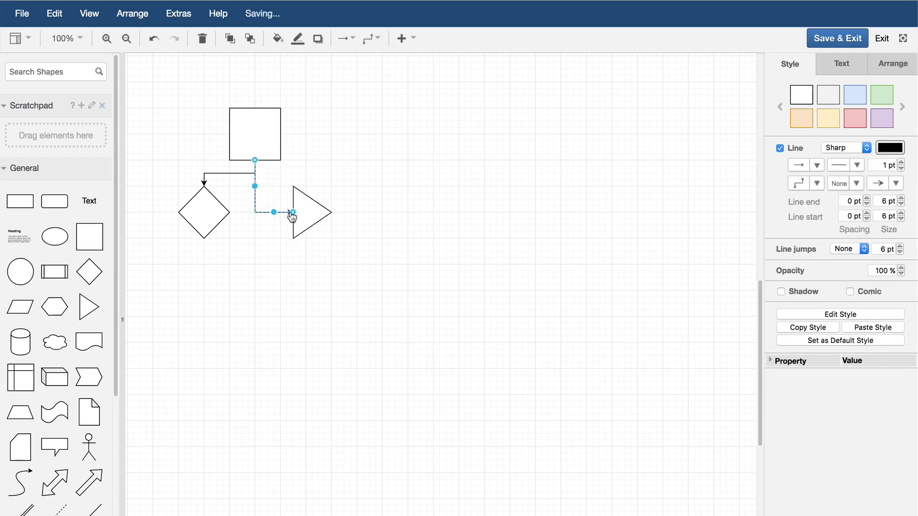
left_click(376, 206)
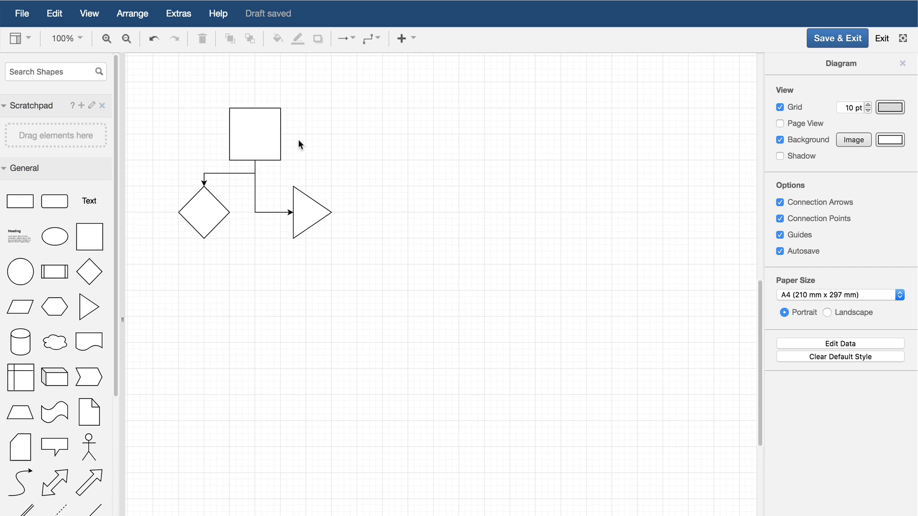
left_click(261, 143)
type("lo")
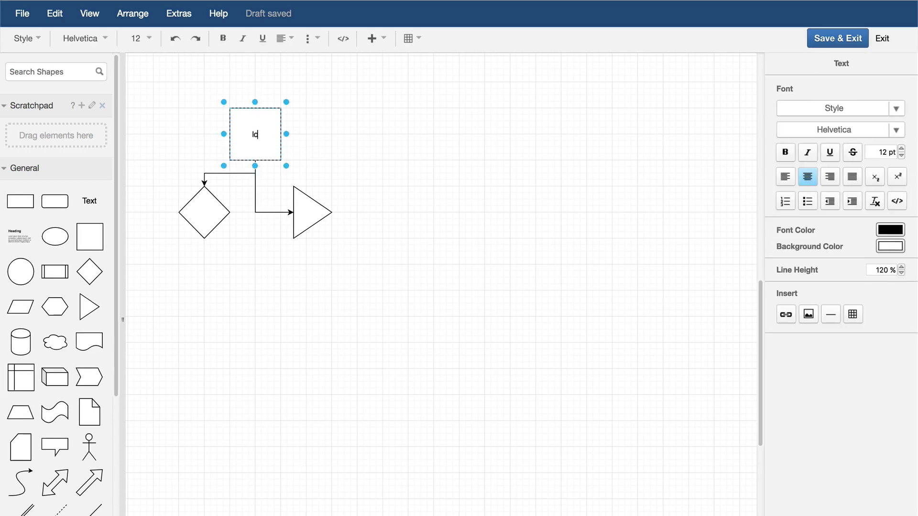
type("rem ipsum")
left_click(895, 130)
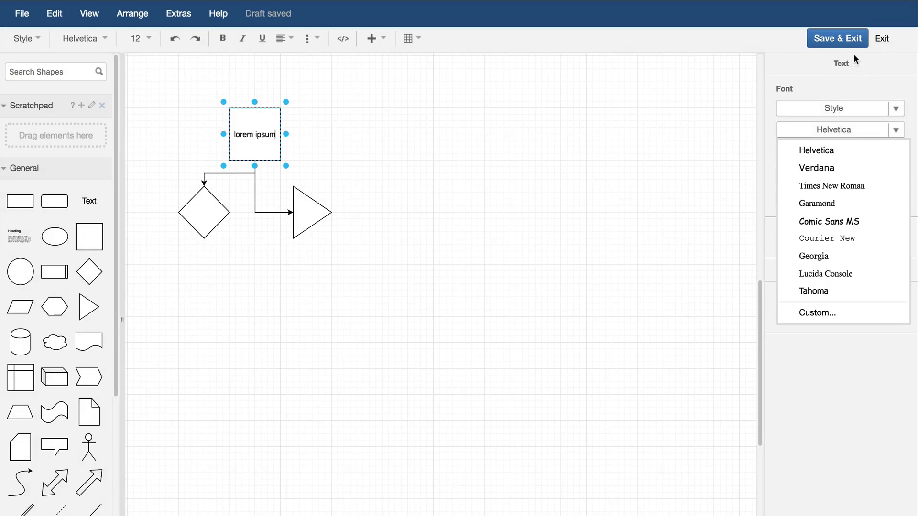
Step: Save the diagram and go to the draw.io add-on page in Confluence General configuration
left_click(837, 38)
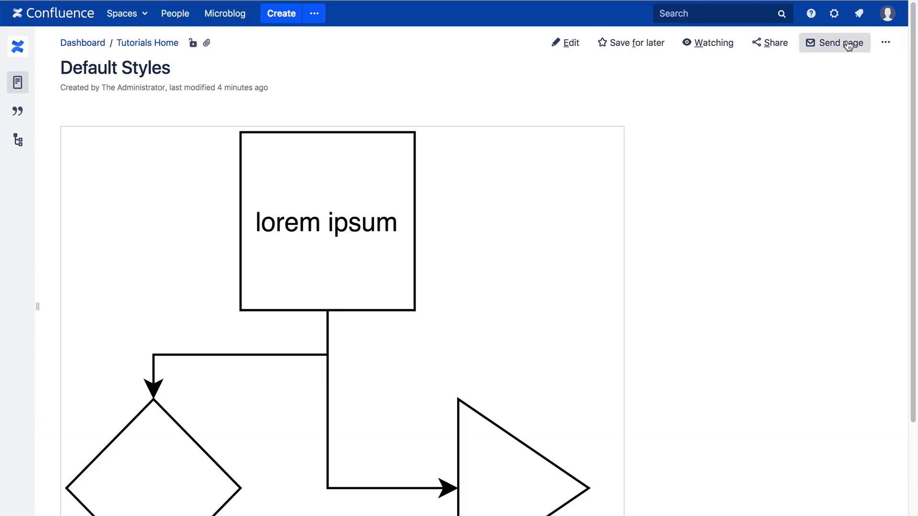
left_click(834, 12)
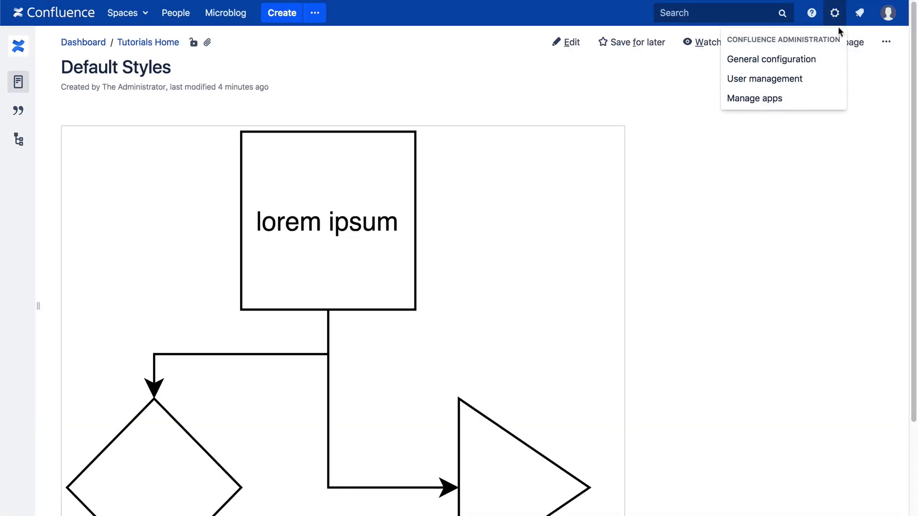
left_click(771, 59)
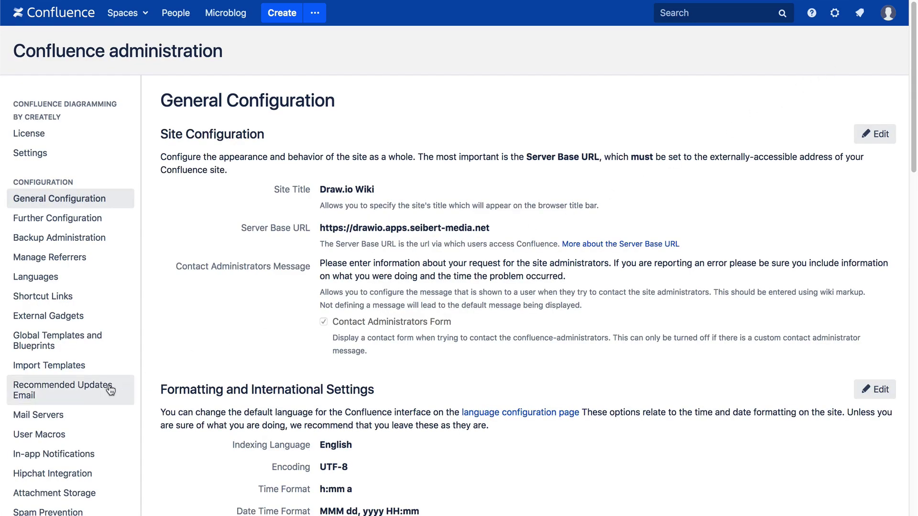
scroll(111, 389, "down", 4)
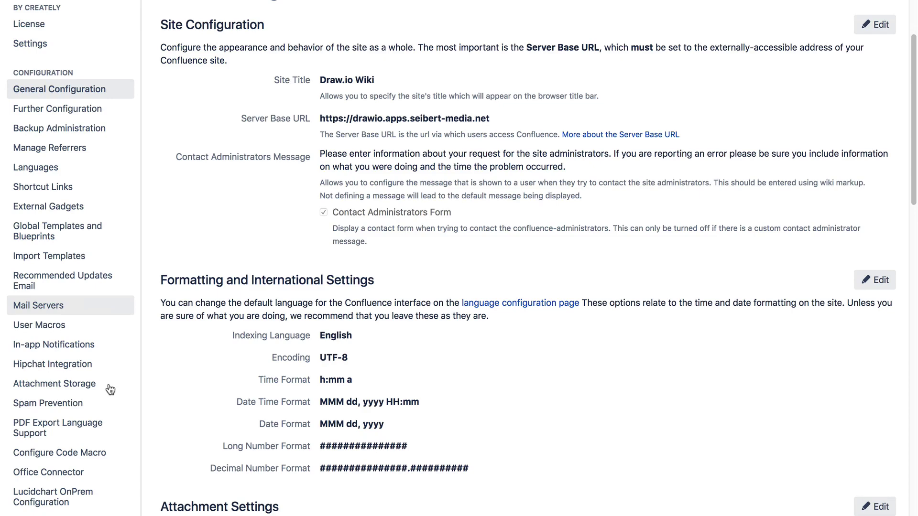
scroll(111, 390, "down", 2)
scroll(36, 401, "down", 2)
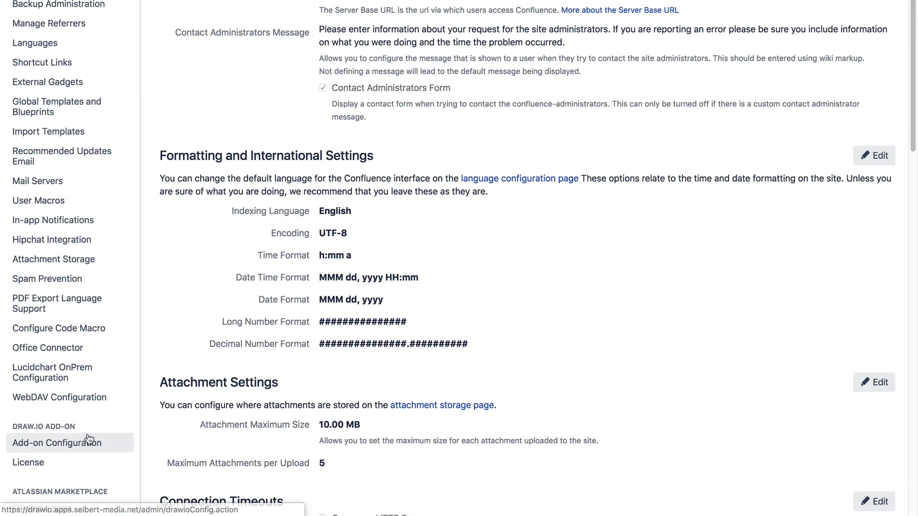
left_click(89, 444)
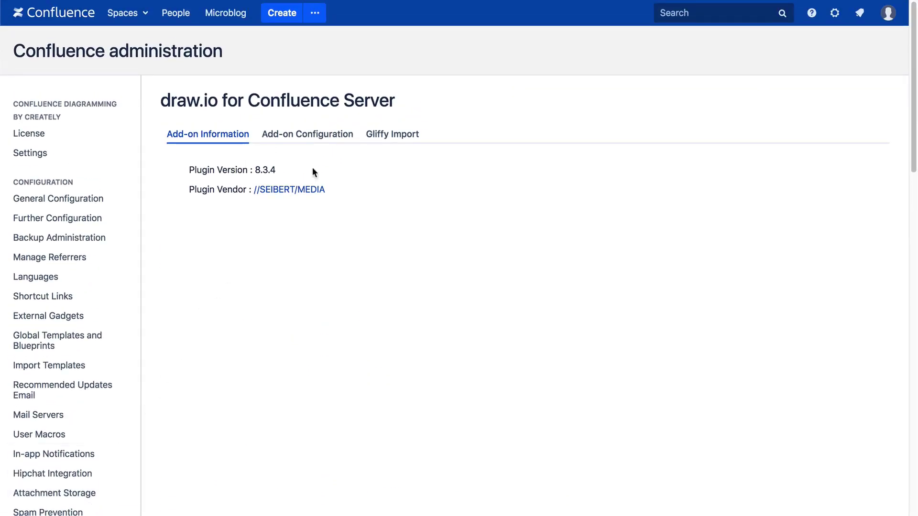
Step: Paste the defaultFonts list with Lucida Console into the enlarged UI Configuration box
left_click(339, 131)
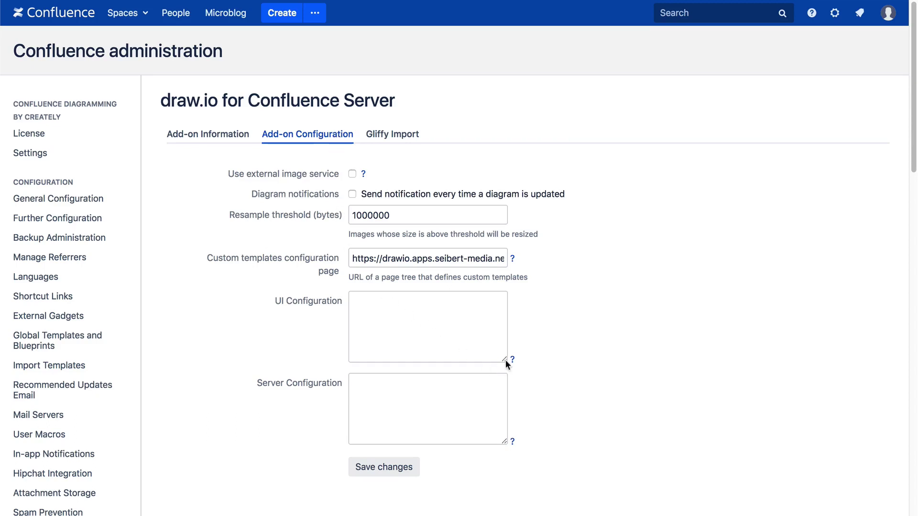
left_click_drag(506, 359, 515, 505)
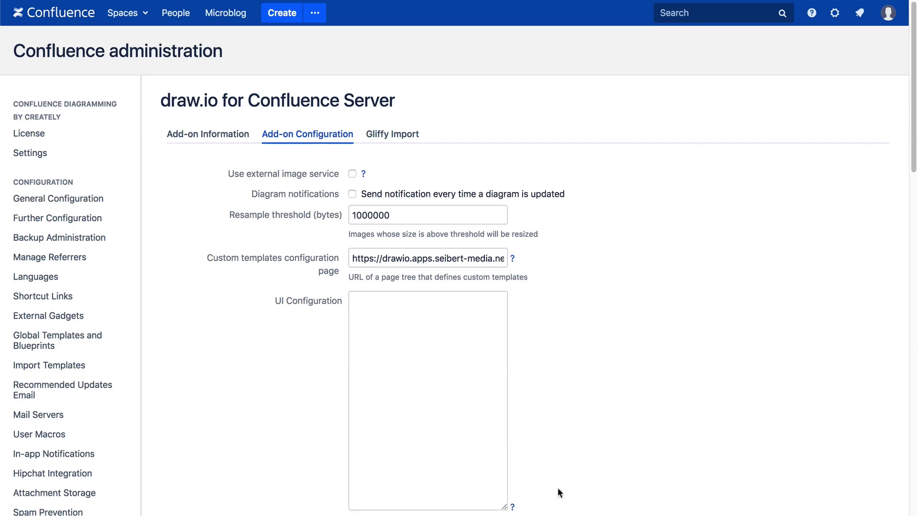
left_click(432, 317)
type("{ \"defaultFonts\": [\"Lucida Console\", \"Verdana\", \"Times New Roman\", \"Garamond\", \"Comic Sans MS\", \"Courier New\", \"Helvetica\", \"Georgia\", \"Tahoma\"],")
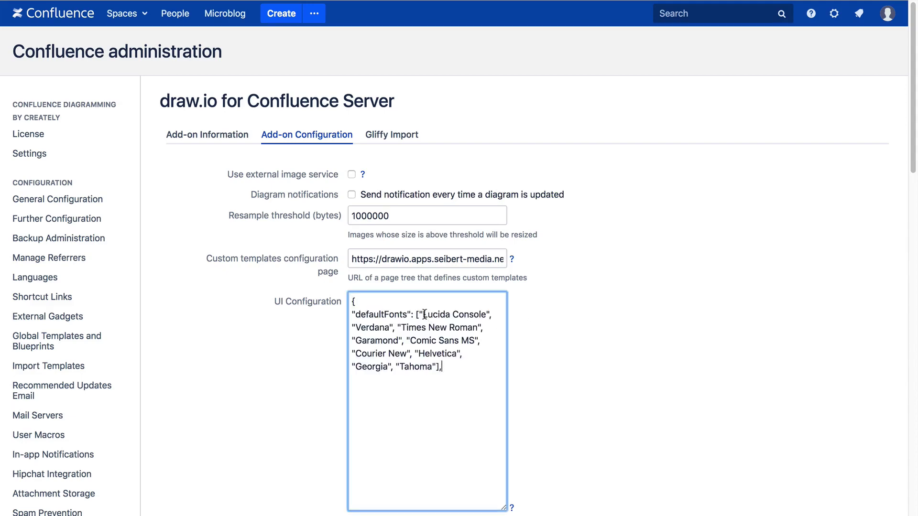
left_click_drag(423, 315, 485, 308)
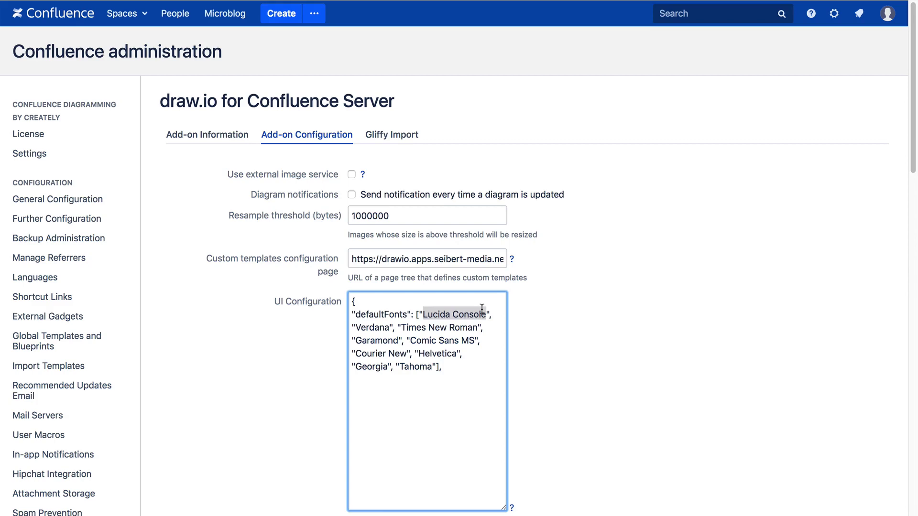
Step: Add the orange, rounded, white-text defaultVertexStyle block on a new line after the fonts
left_click(480, 371)
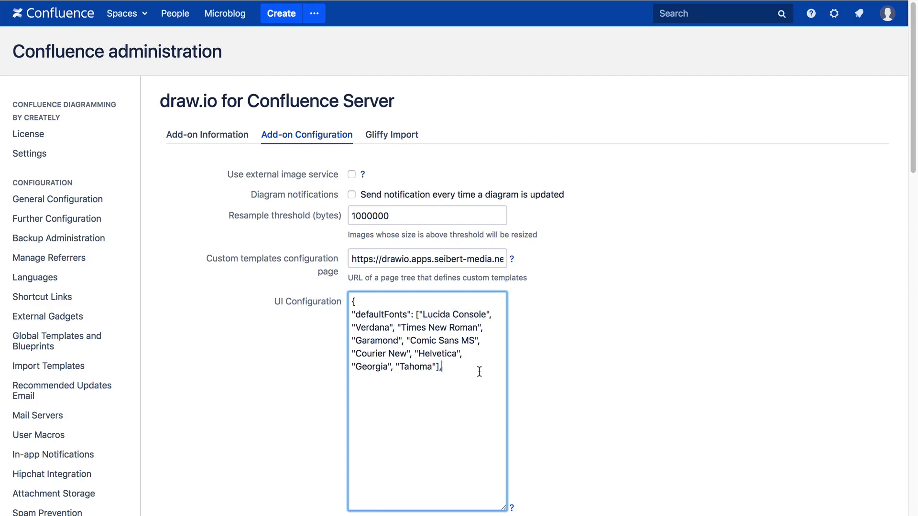
key("Return")
left_click(545, 380)
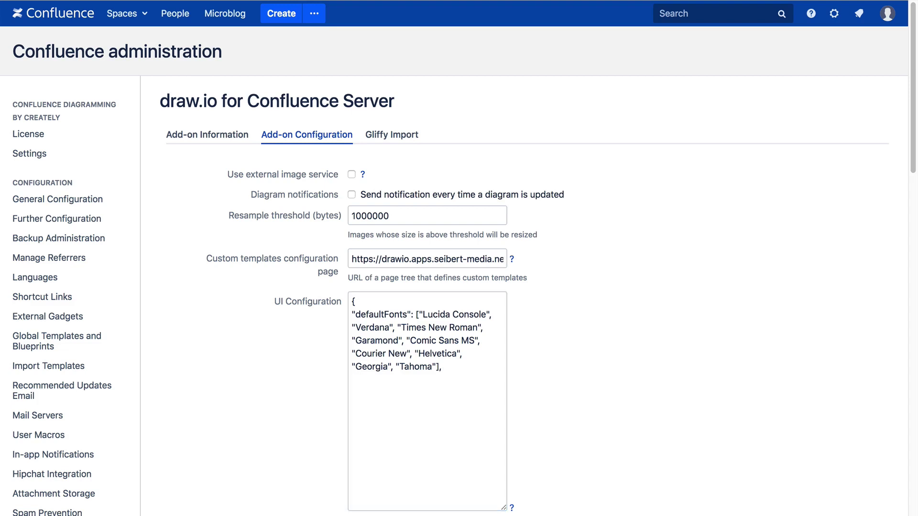
left_click(456, 401)
type("\"defaultVertexStyle\": {\"fontFamily\": \"Lucida Console\", \"fillColor\": \"#F08705\", \"strokeColor\": \"#none\", \"strokeWidth\": \"2\", \"rounded\": 1, \"fontSize\": \"14\", \"fontColor\": \"#FFFFFF\"} }")
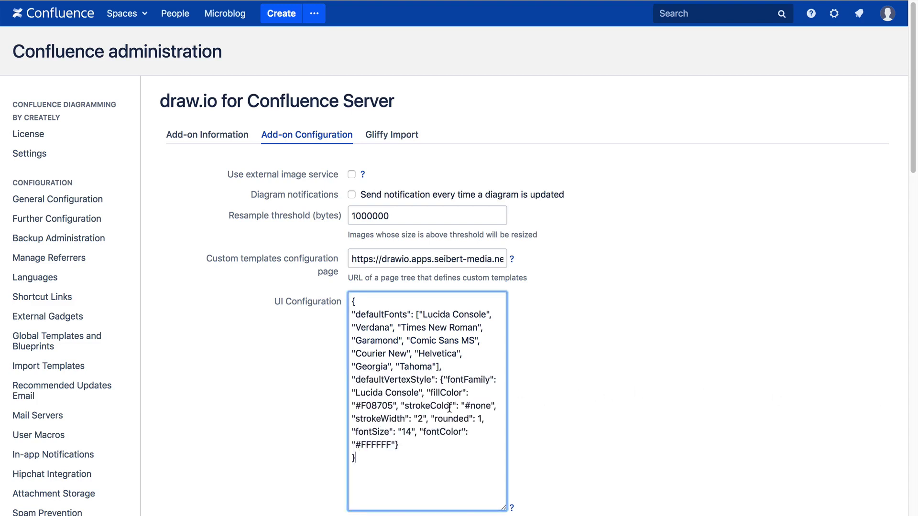
left_click(446, 367)
key("Return")
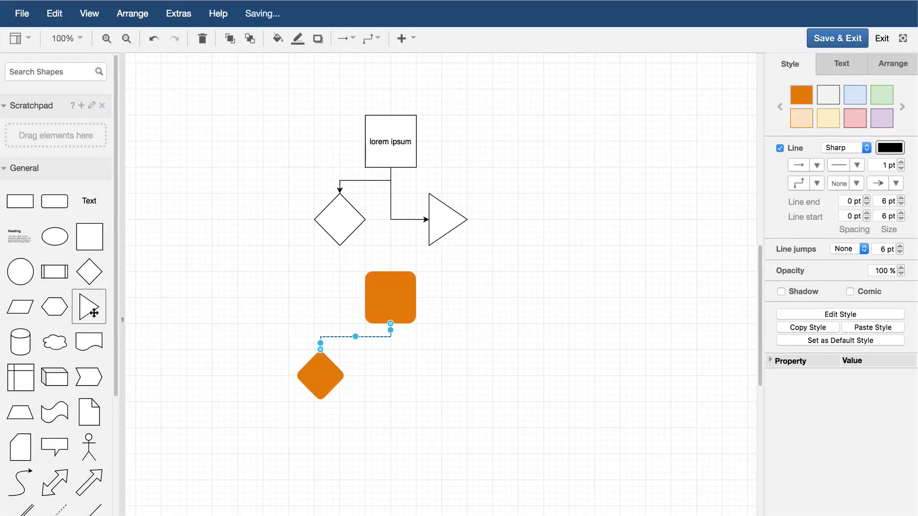
Step: Add an orange triangle to the orange group and relabel the orange square 'lorem ipsum'
mouse_move(94, 313)
left_mouse_down()
mouse_move(434, 343)
mouse_move(403, 369)
mouse_move(435, 370)
left_mouse_up()
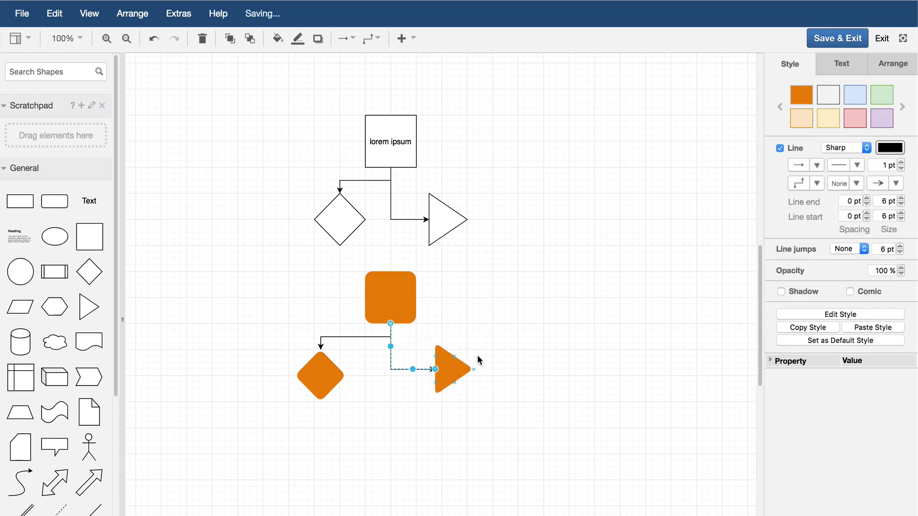
double_click(398, 302)
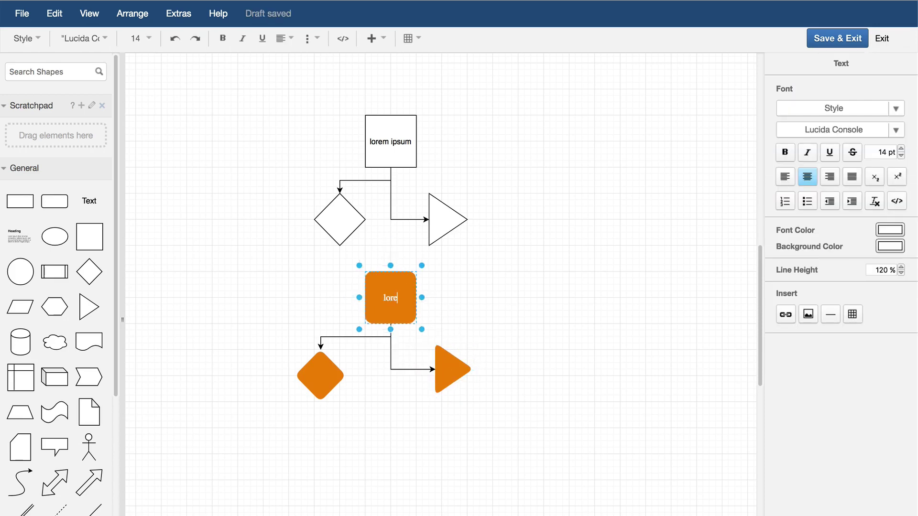
type("lorem ipsum")
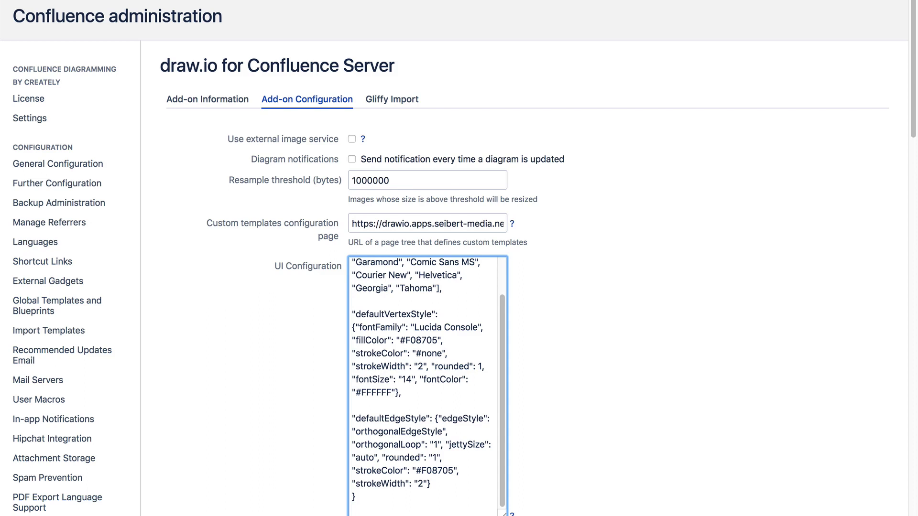
scroll(460, 287, "down", 1)
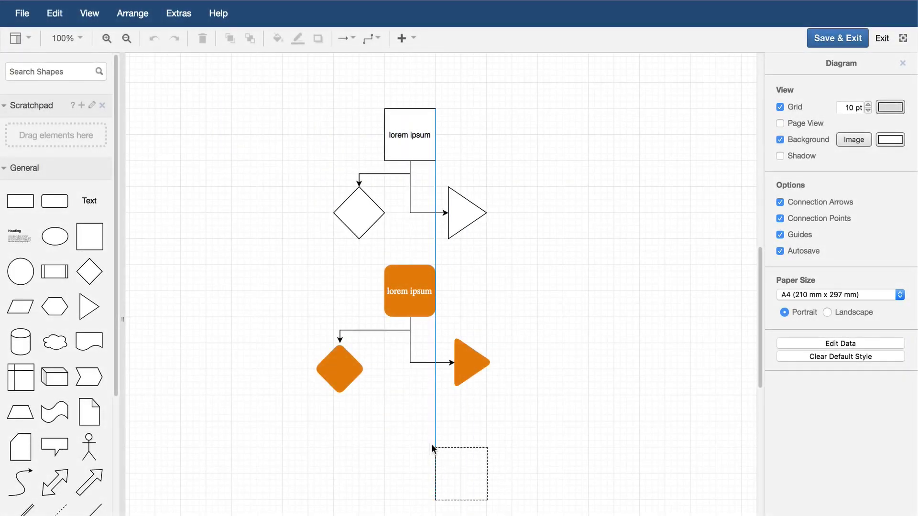
left_click_drag(97, 296, 393, 460)
scroll(390, 437, "down", 3)
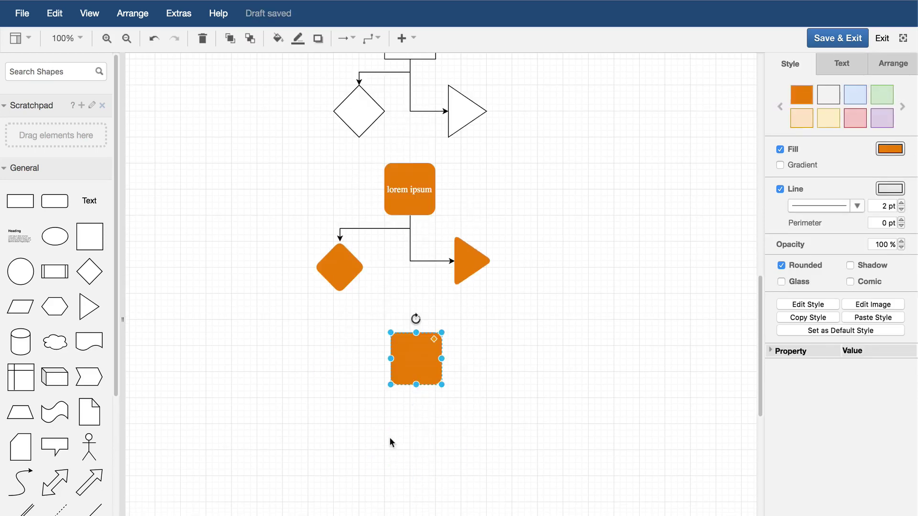
Step: Place an orange diamond and triangle below the new square, connecting each to it
left_click_drag(90, 237, 327, 425)
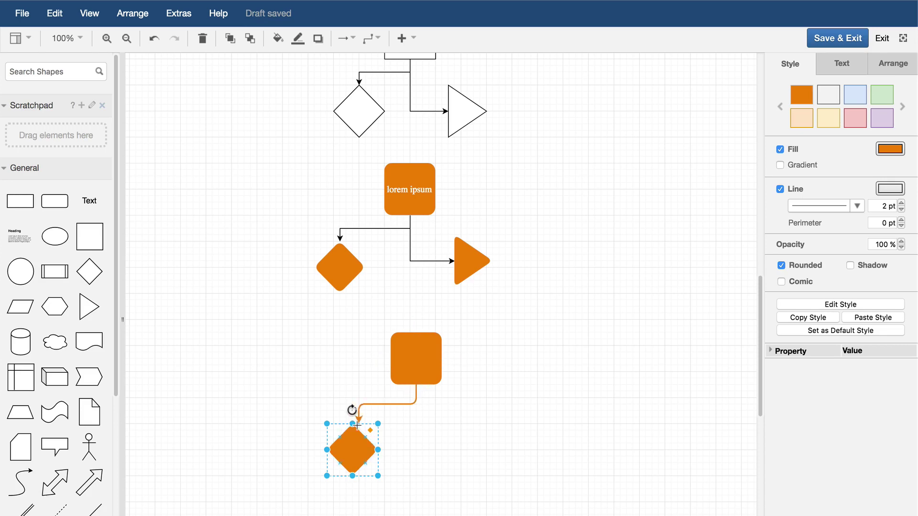
left_click_drag(416, 387, 353, 424)
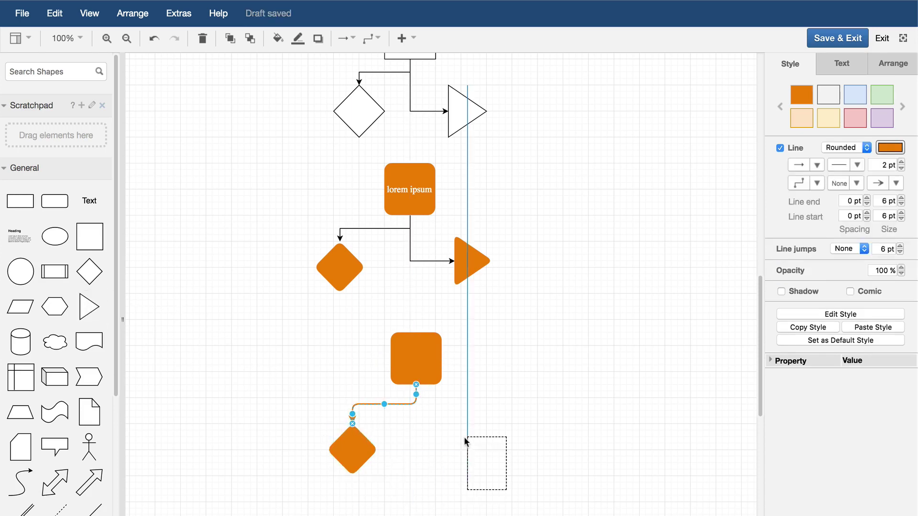
left_click_drag(90, 308, 480, 450)
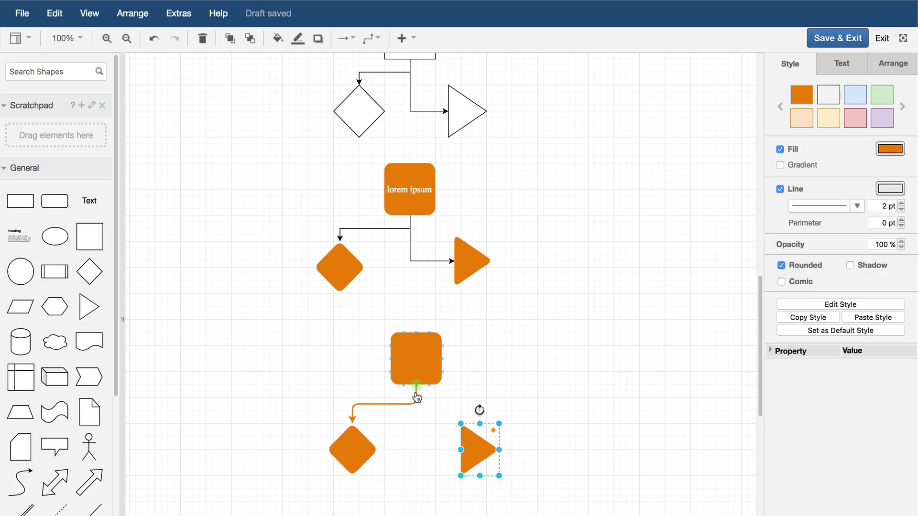
left_click_drag(419, 385, 460, 450)
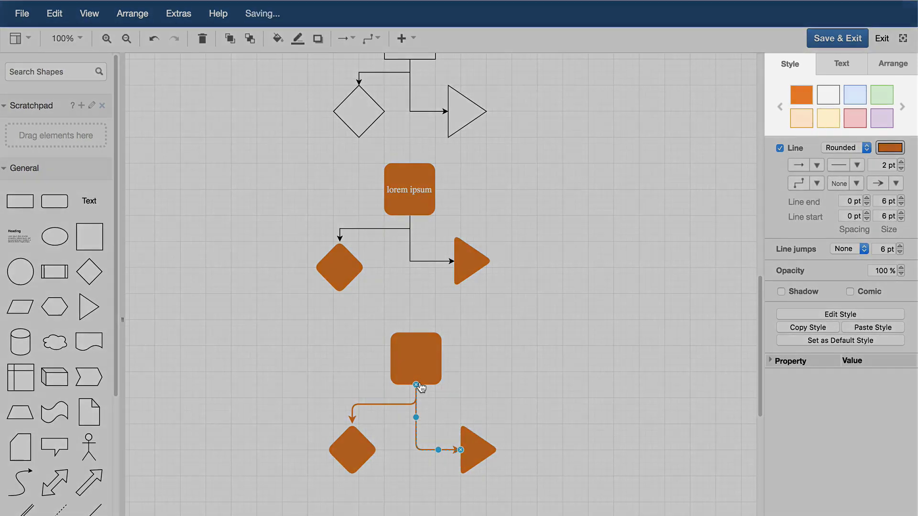